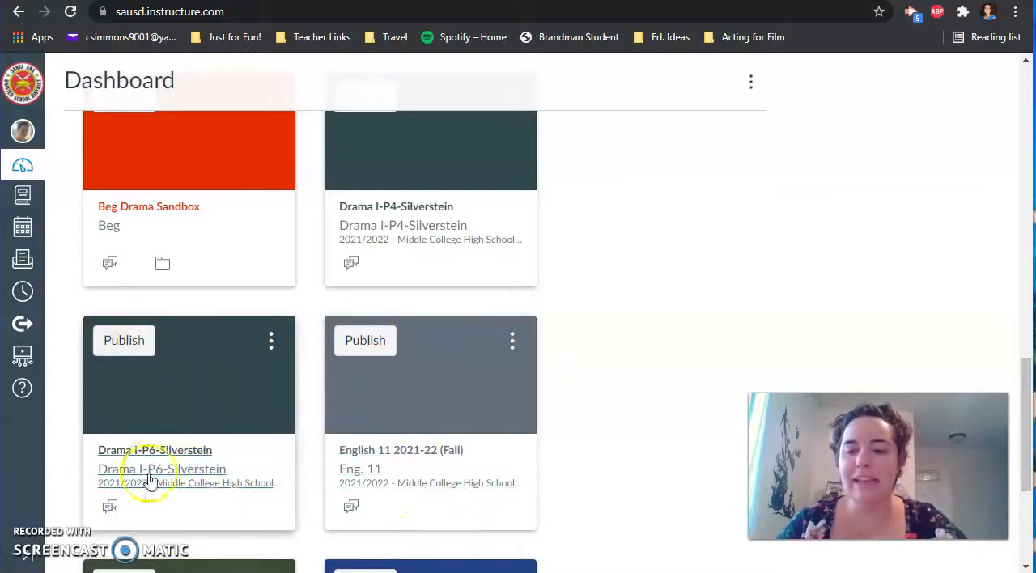
- Open the settings of the unpublished Drama I-P6 course from the dashboard
scroll(154, 478, "up", 1)
scroll(156, 473, "up", 4)
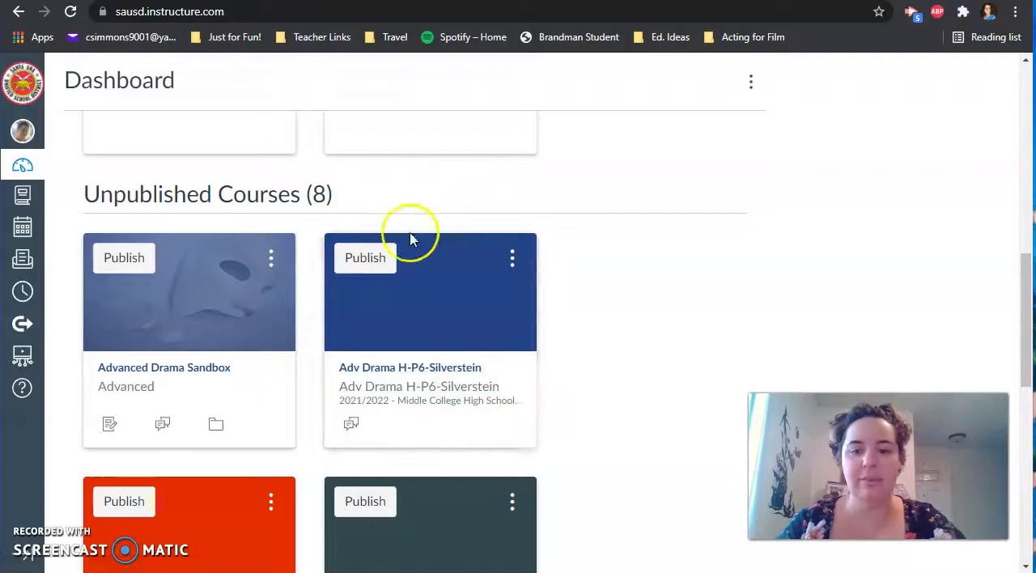
scroll(624, 354, "down", 2)
scroll(624, 354, "down", 5)
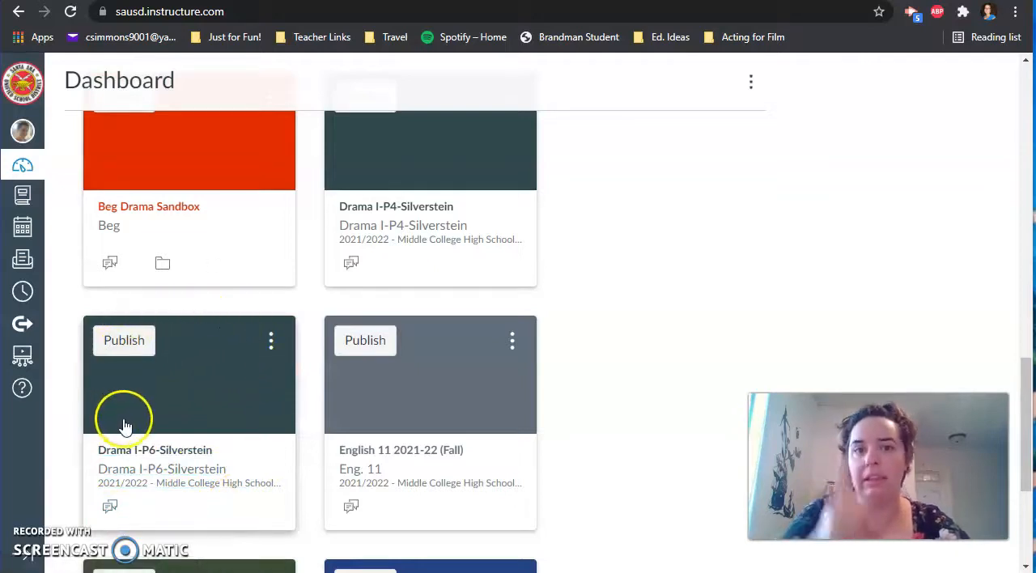
left_click(161, 458)
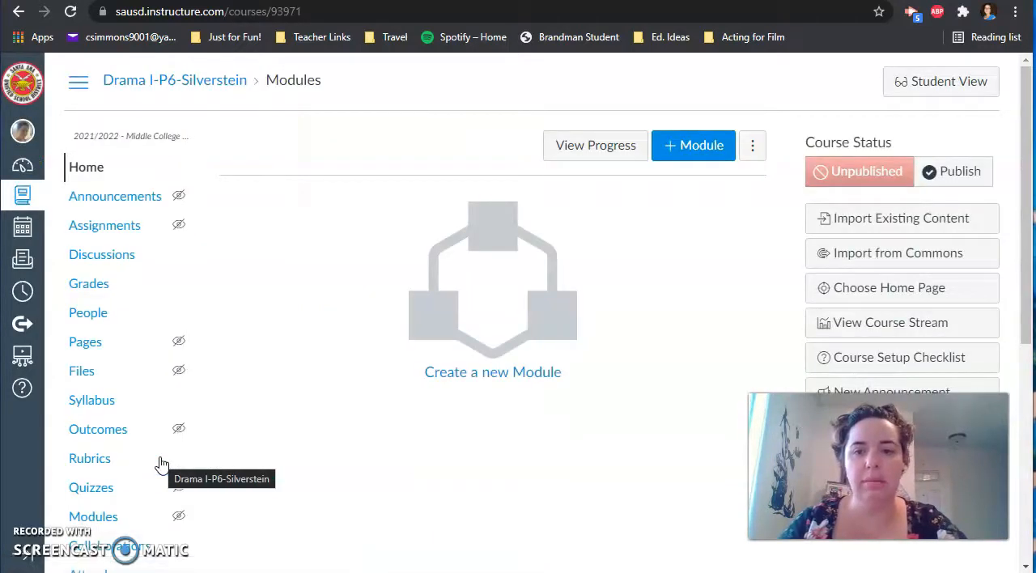
scroll(153, 348, "down", 5)
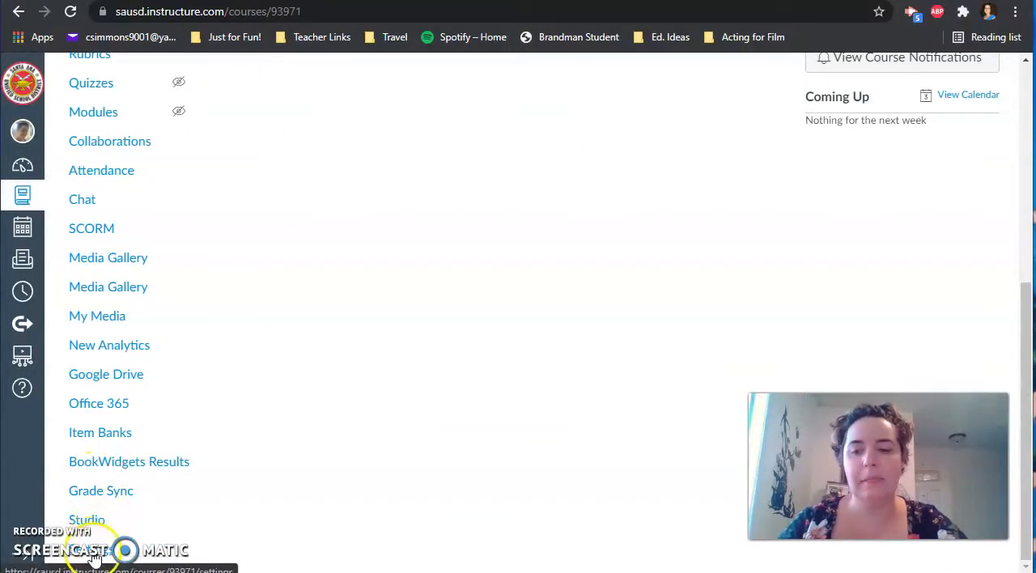
left_click(96, 555)
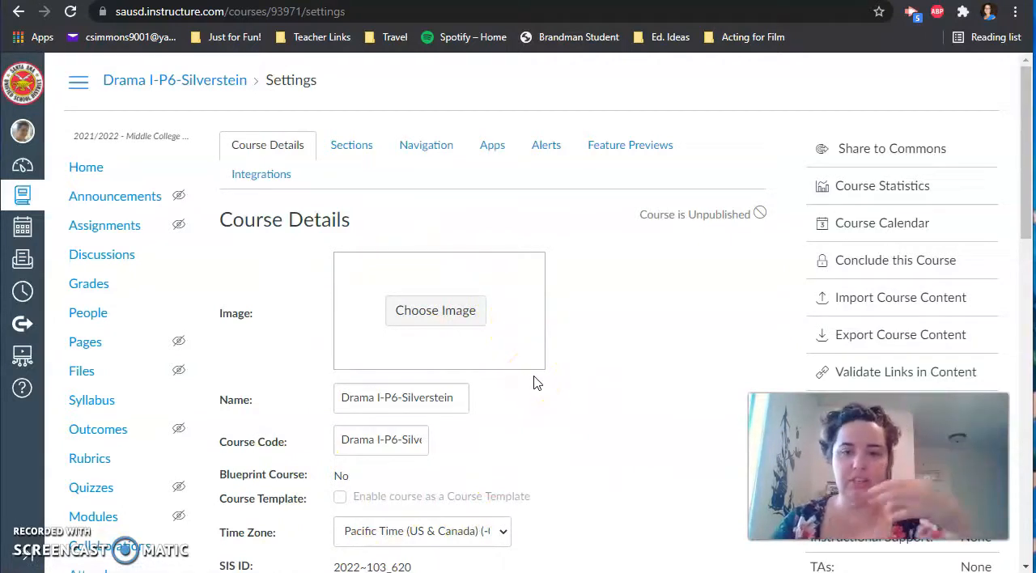
- Rename the course "Advanced Drama 2021-22 (Fall)", set its course code to "Adv. Drama Fall", and save the course details
left_click_drag(449, 398, 313, 409)
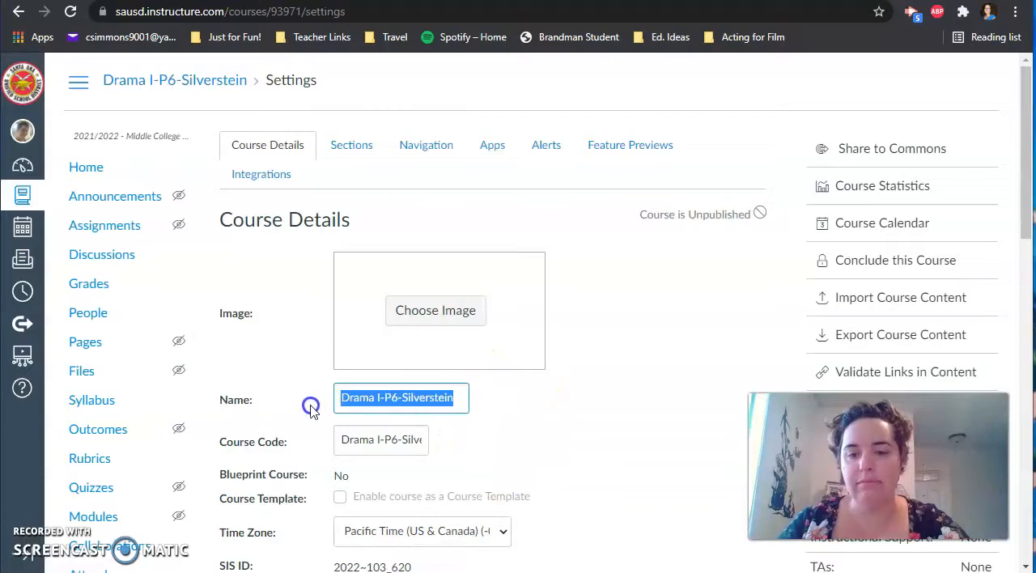
type("Advanced Drama 2021-2")
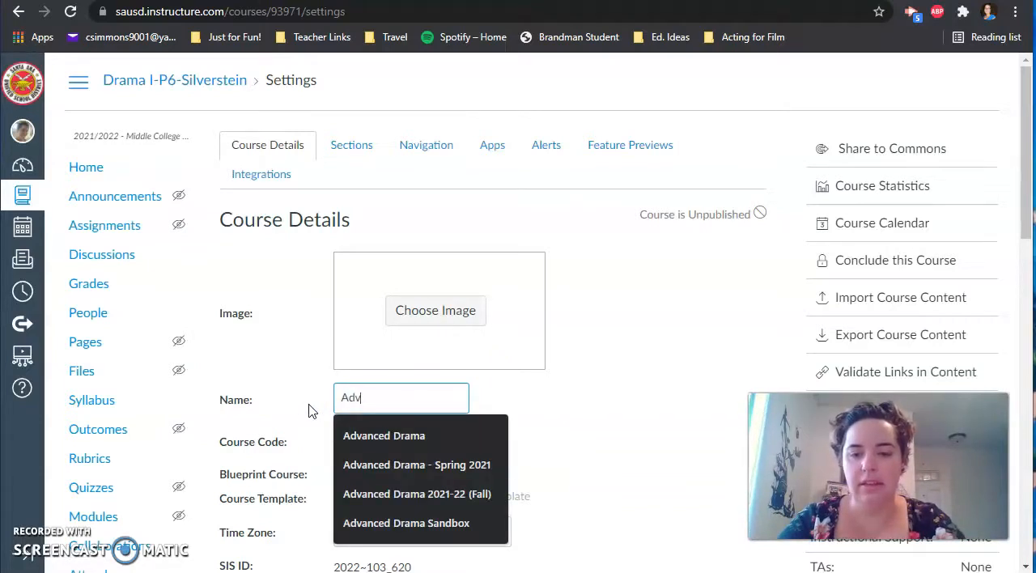
left_click(374, 494)
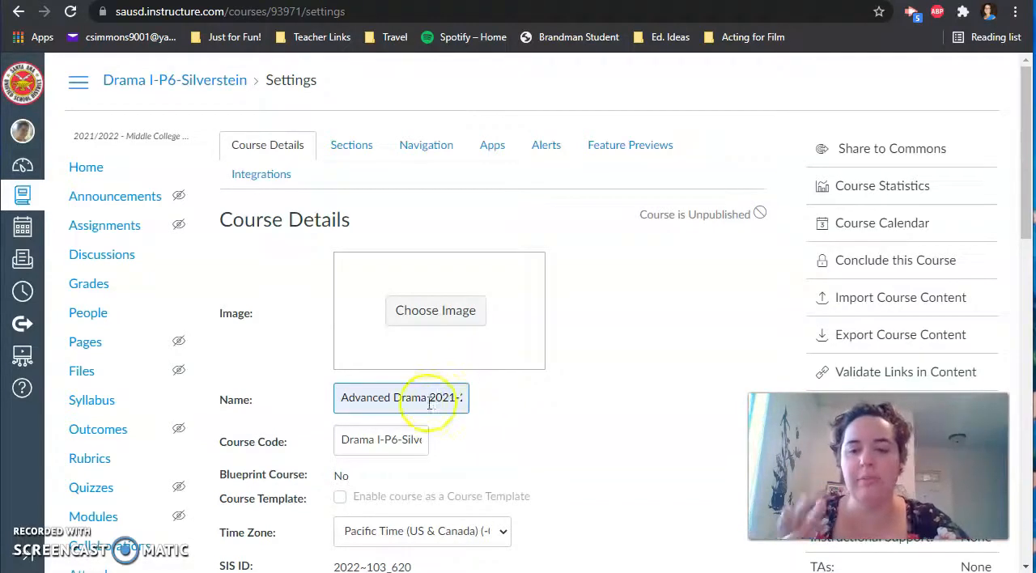
left_click_drag(338, 445, 519, 454)
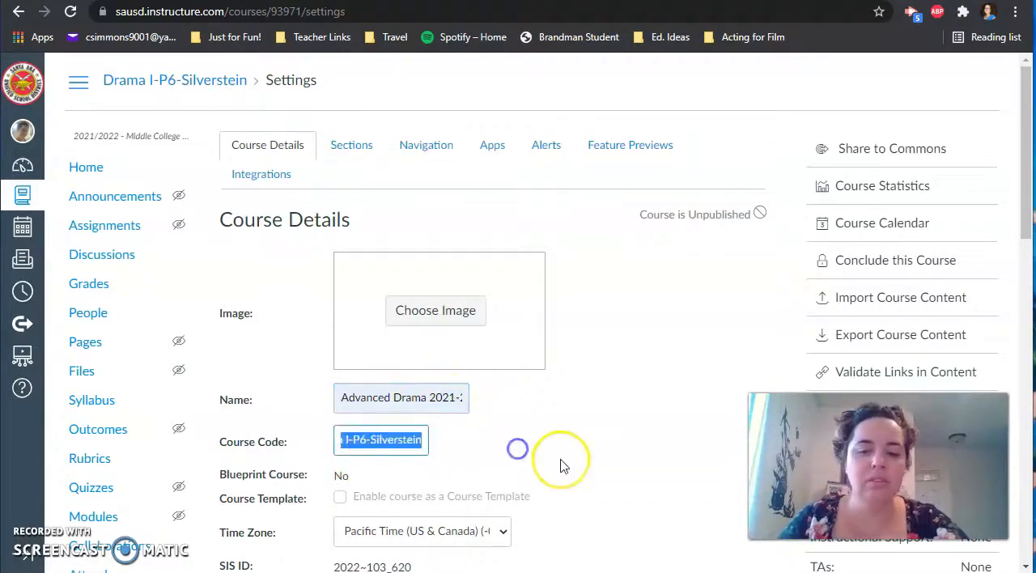
type("Adv. Drama Fall")
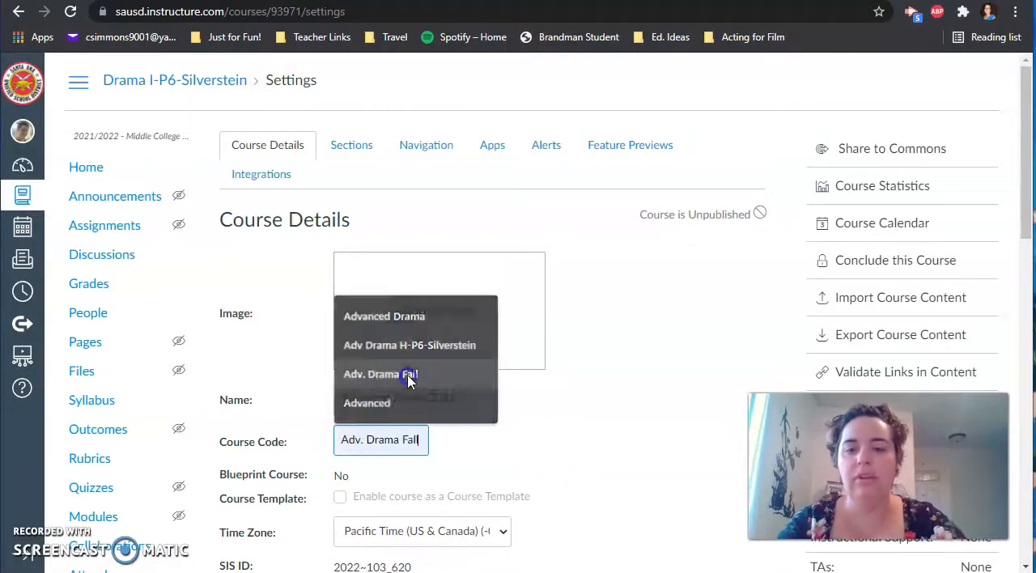
left_click(408, 375)
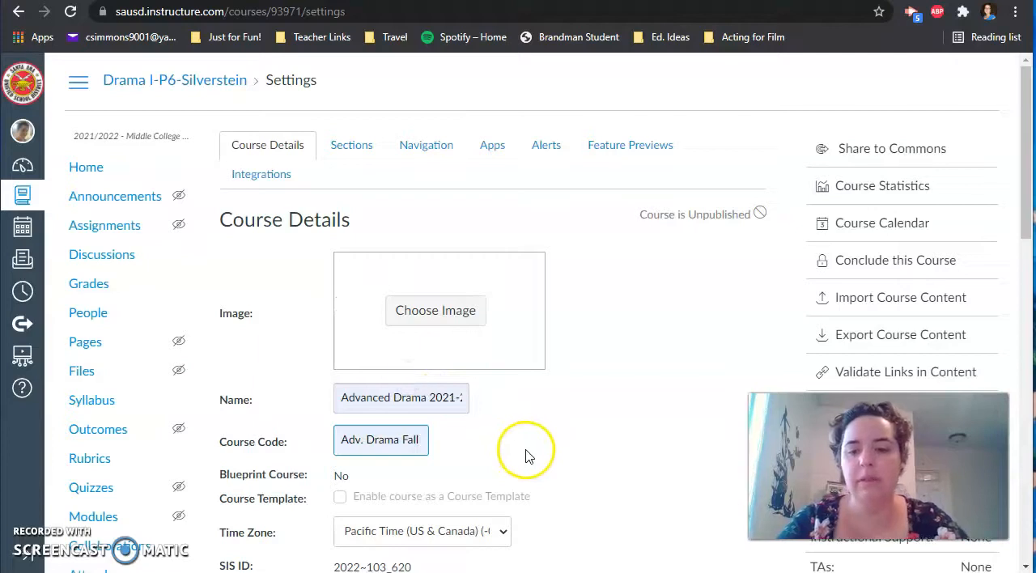
scroll(589, 389, "down", 15)
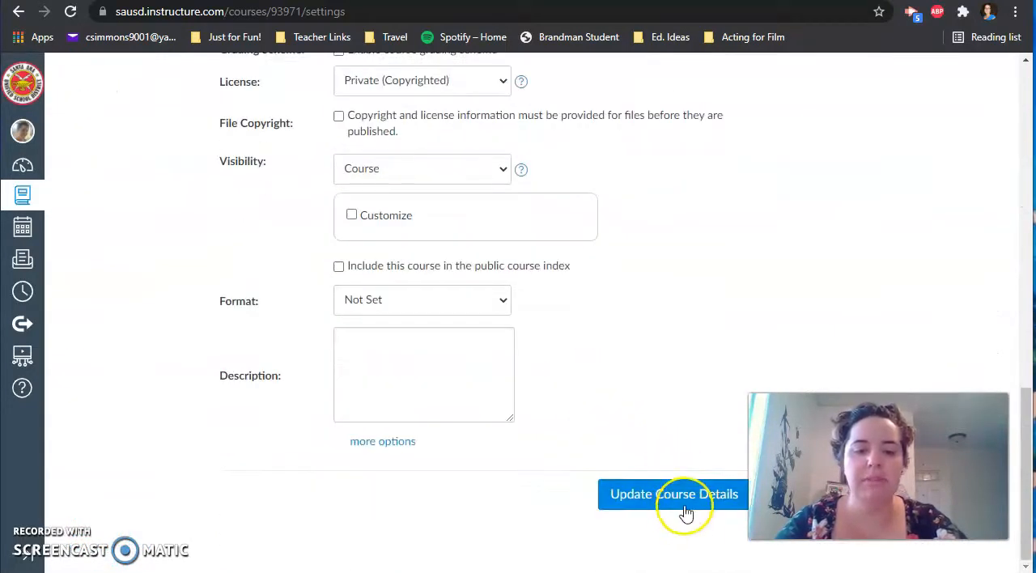
left_click(685, 509)
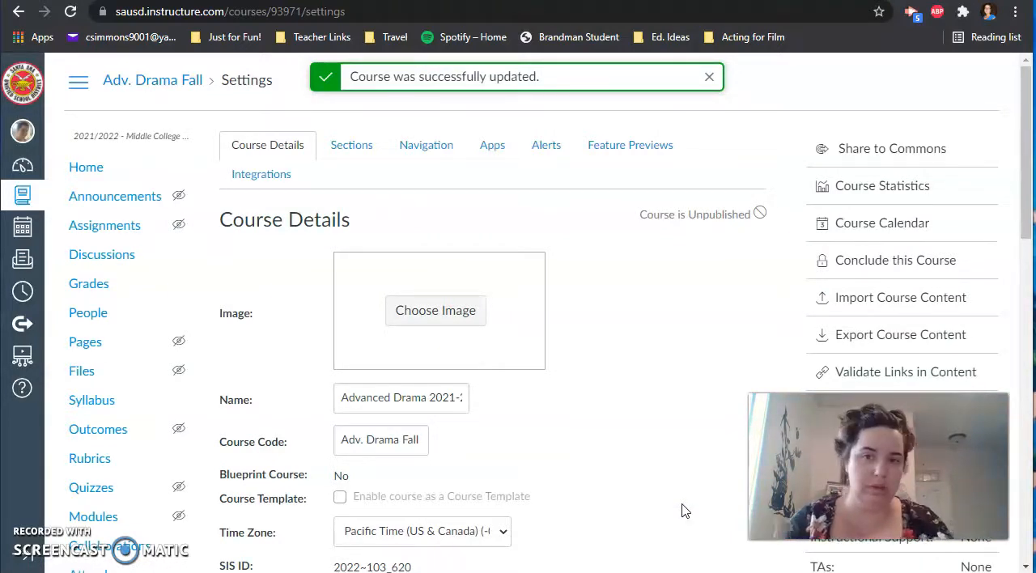
- Select the course ID in the renamed course's web address, and open the settings of the unpublished Adv Drama H-P6 course
left_click(302, 15)
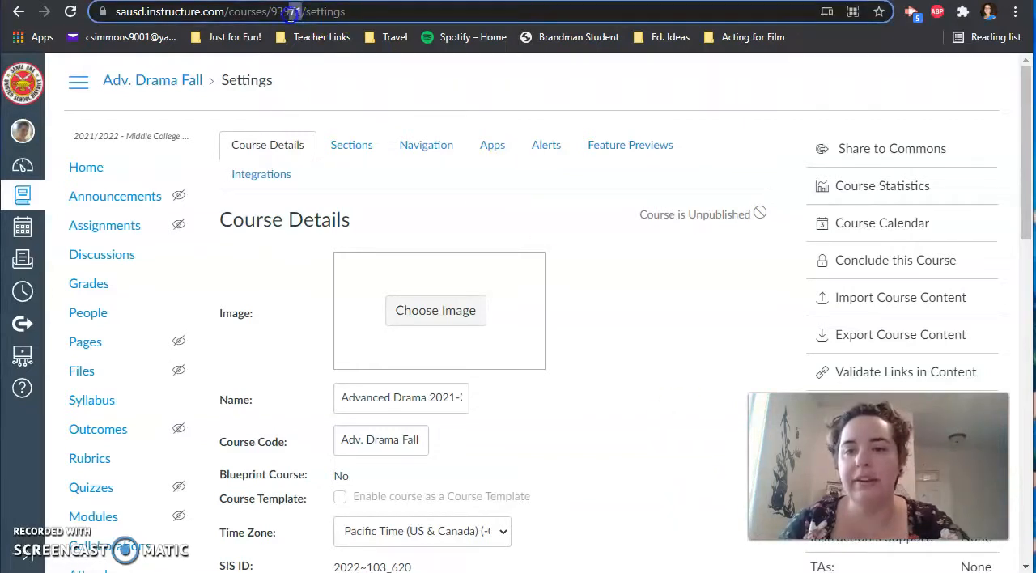
left_click_drag(273, 15, 273, 16)
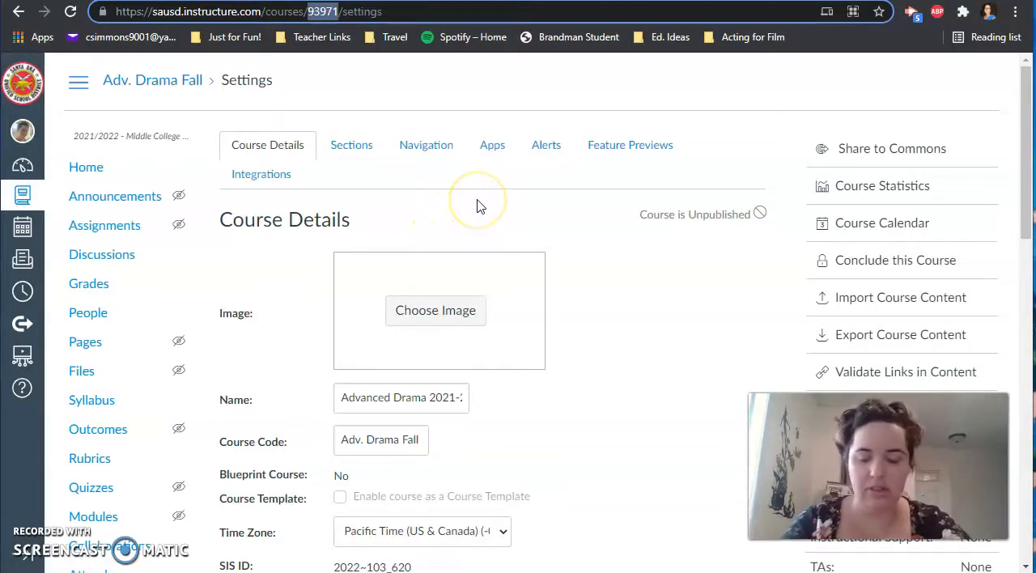
left_click(25, 167)
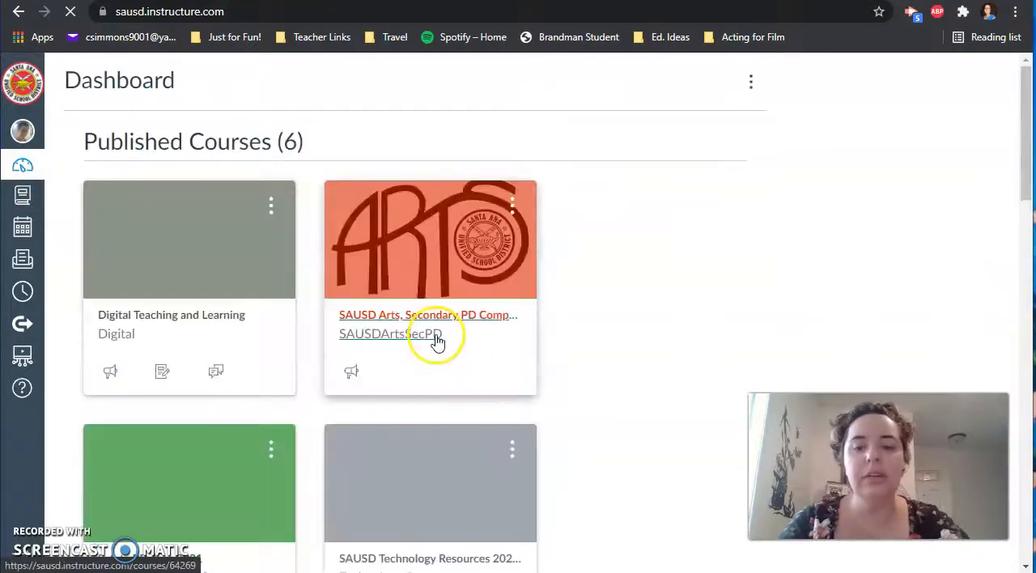
scroll(433, 341, "down", 5)
scroll(437, 343, "down", 3)
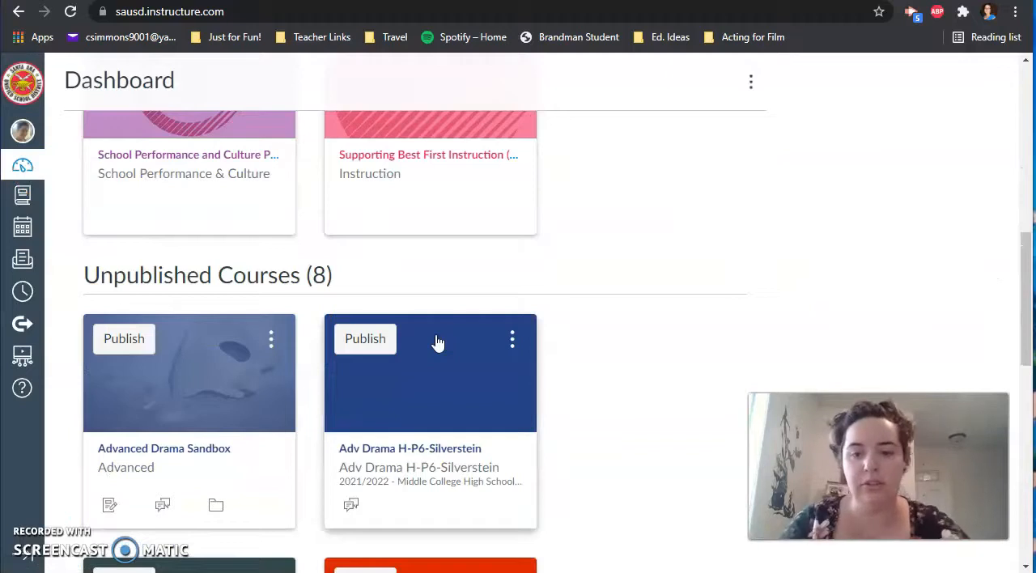
scroll(437, 343, "down", 1)
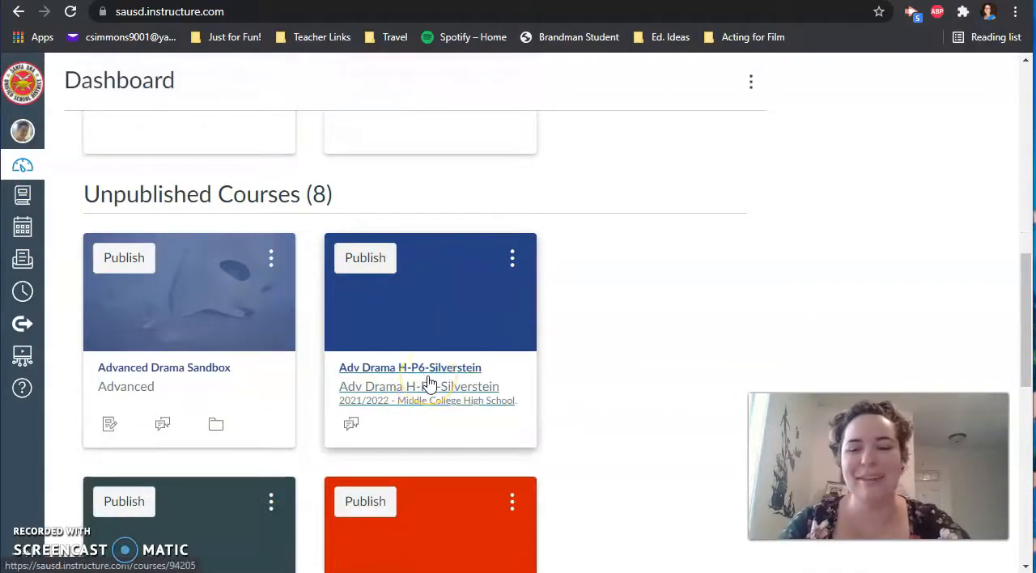
left_click(431, 375)
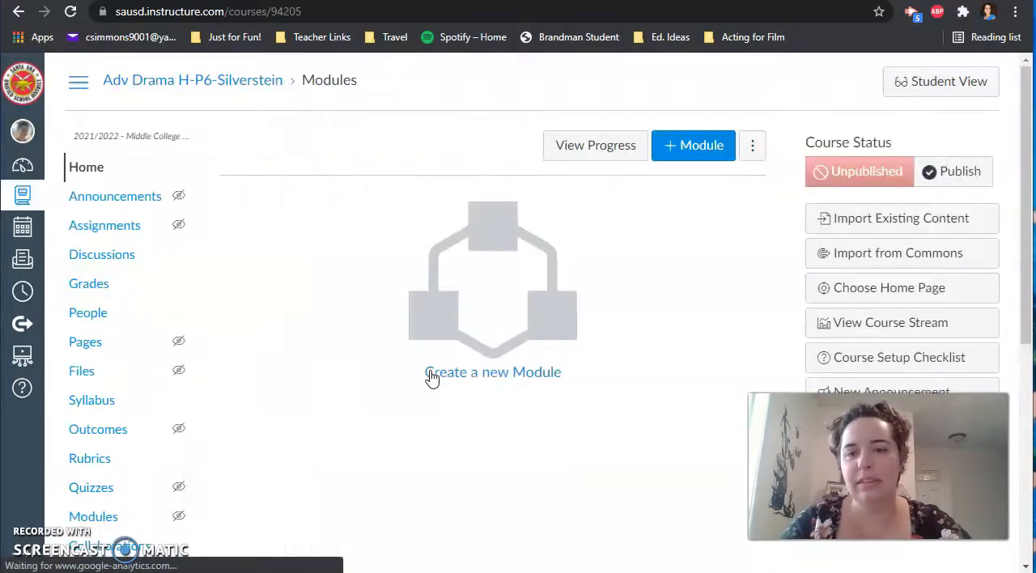
scroll(73, 442, "down", 5)
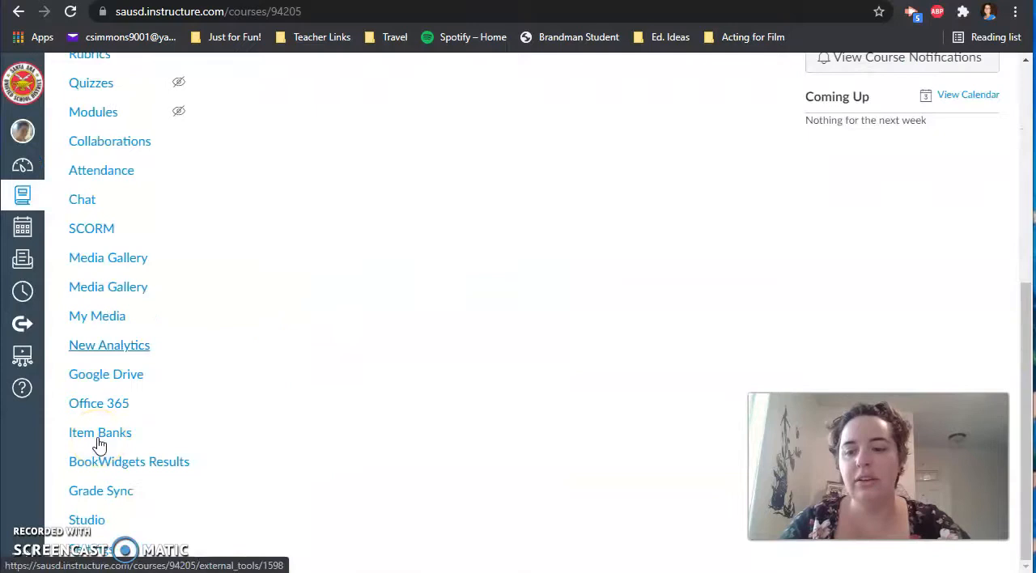
left_click(89, 549)
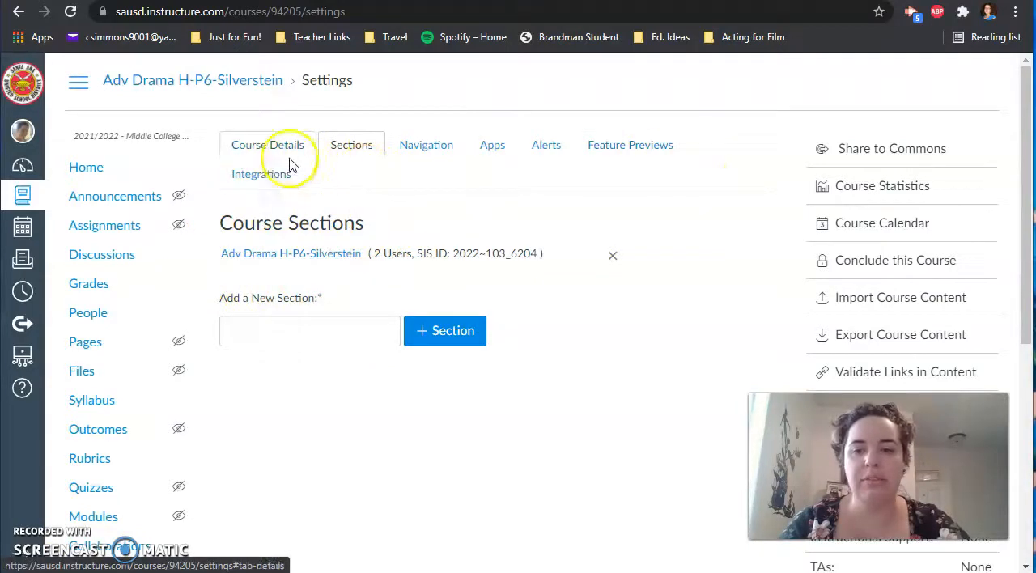
- Cross-list the Adv Drama H-P6 section into the course with ID 93971
left_click(264, 148)
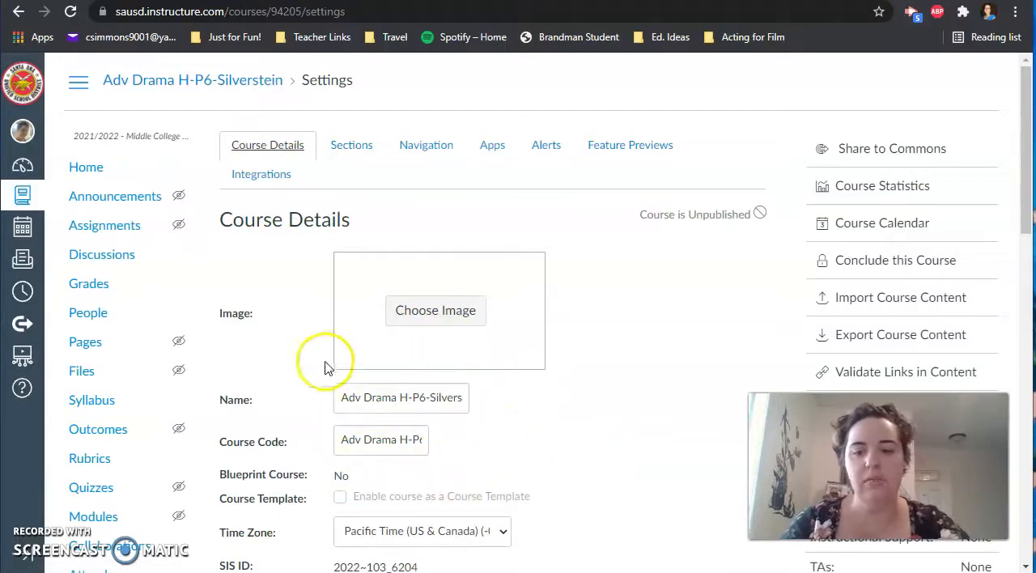
left_click(349, 151)
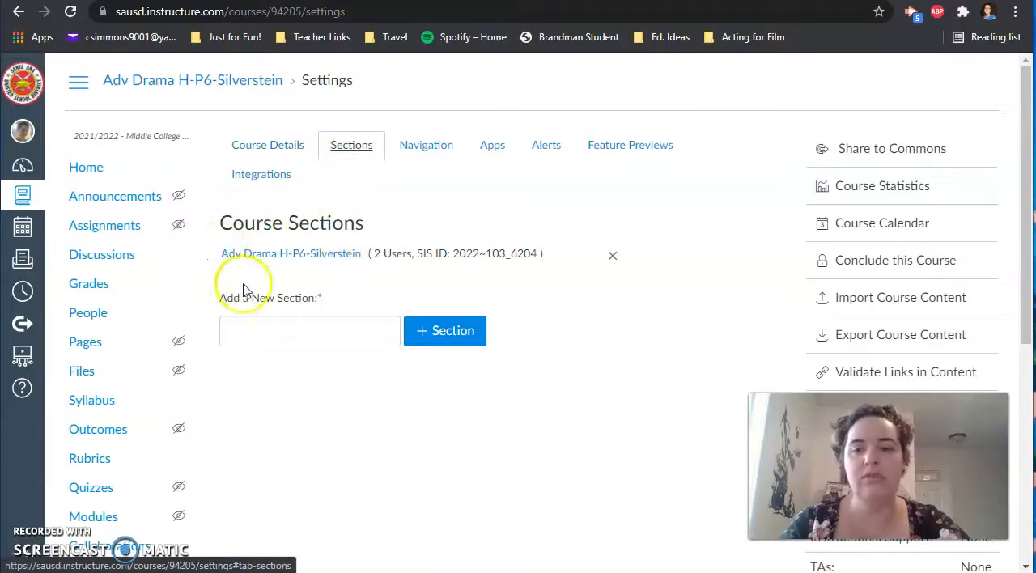
left_click(306, 258)
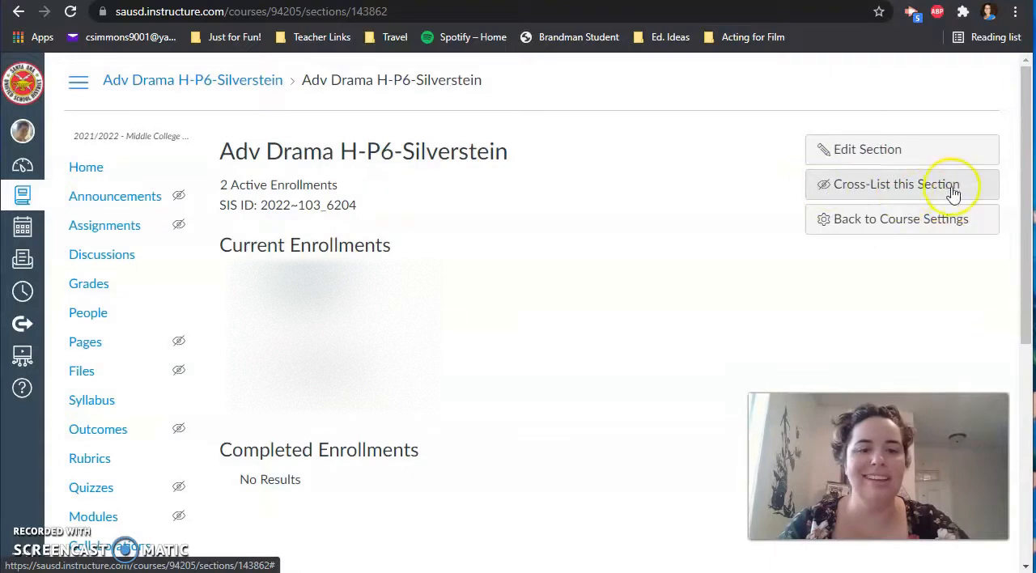
left_click(909, 191)
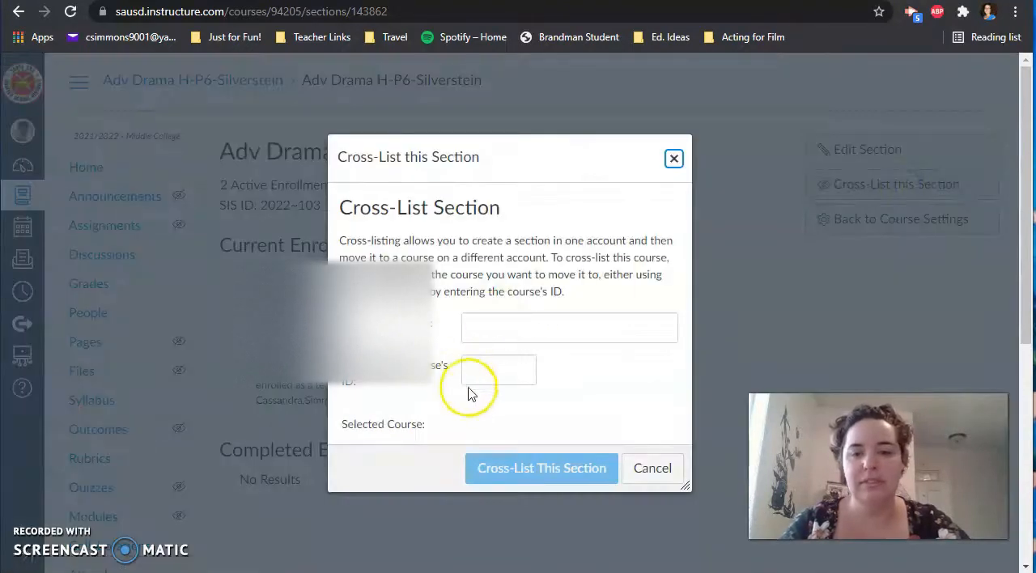
left_click(510, 380)
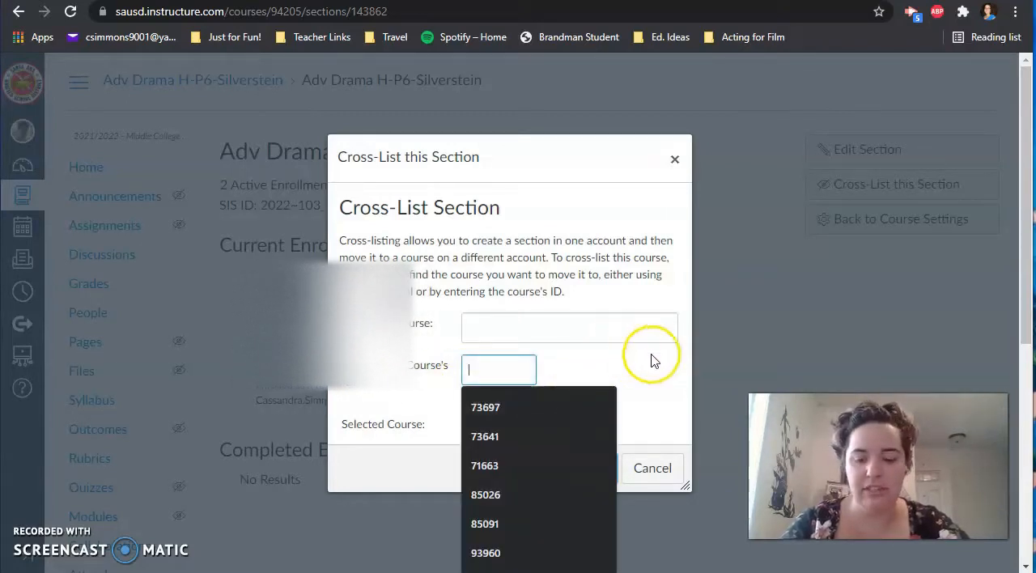
type("93971")
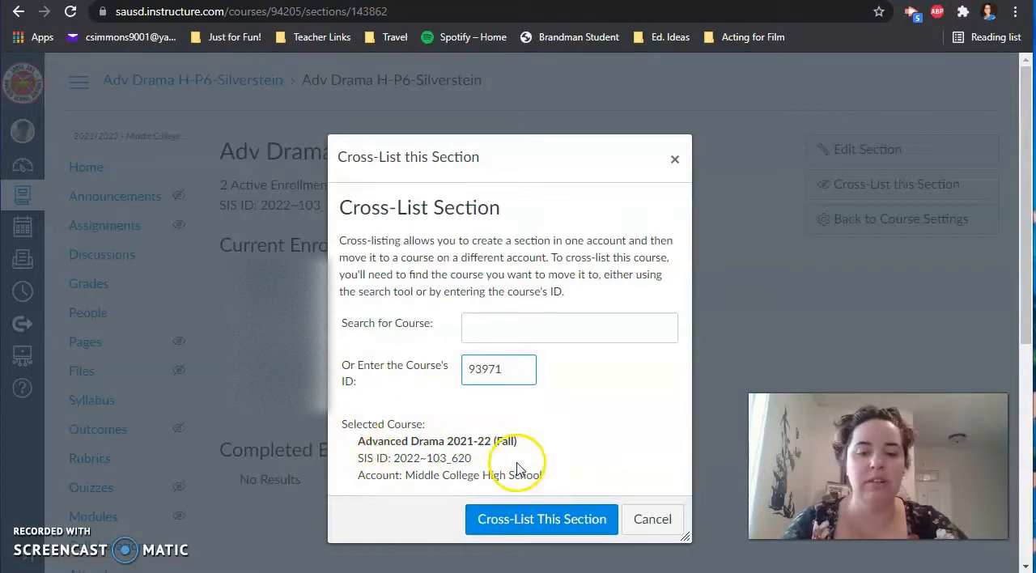
left_click(548, 528)
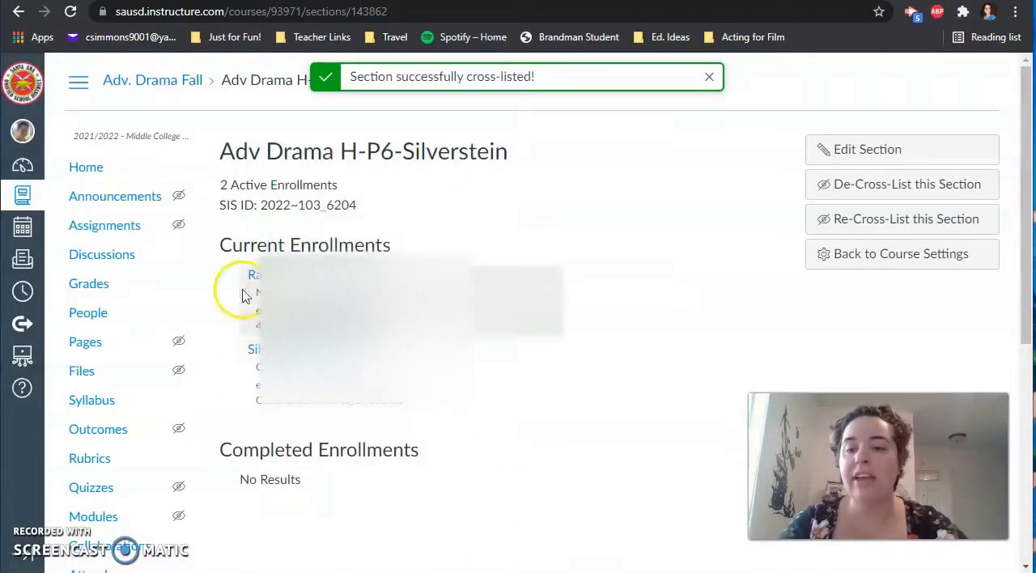
left_click(26, 172)
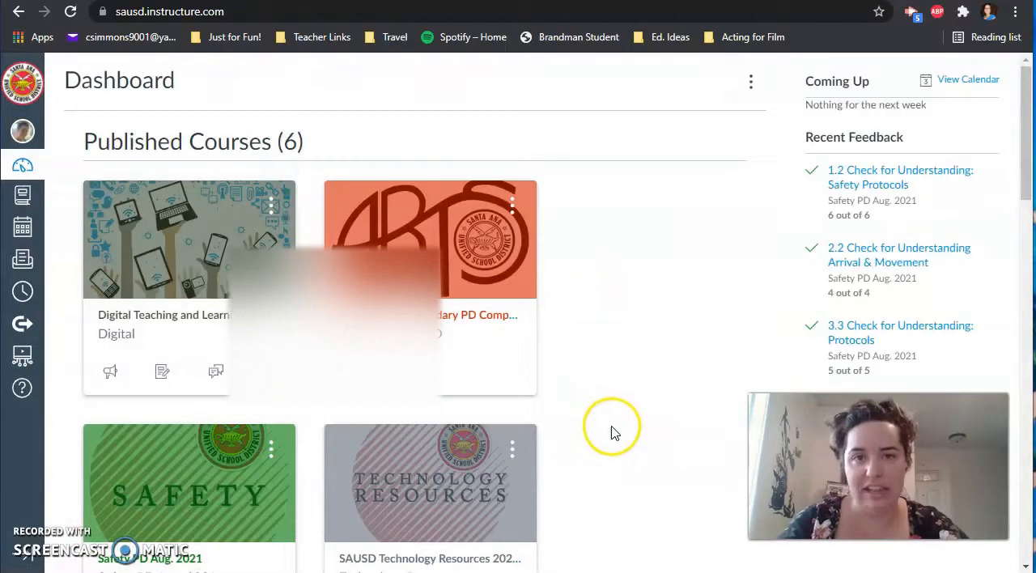
scroll(609, 429, "down", 10)
scroll(613, 430, "down", 5)
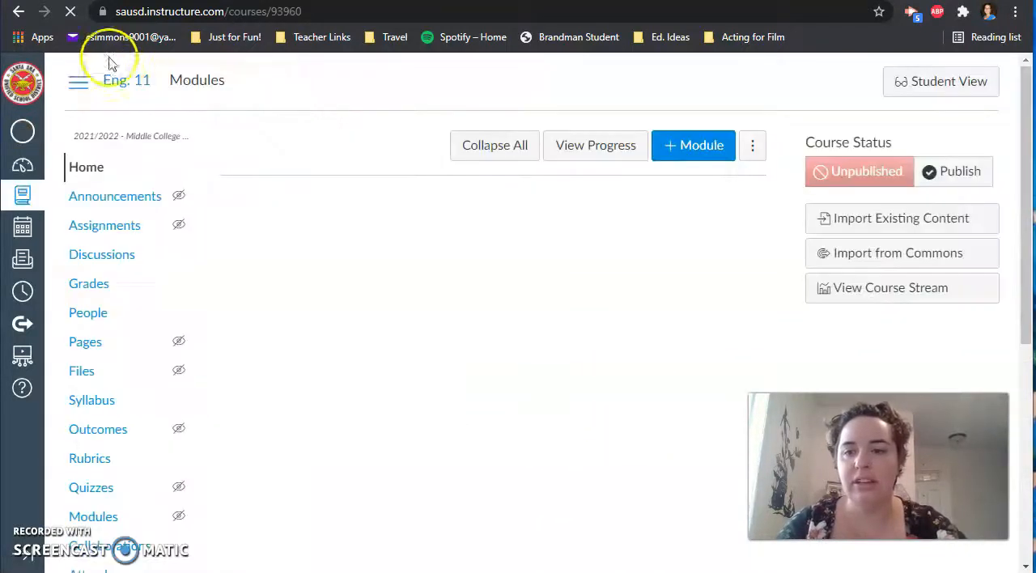
- View the section list in the Adv. Drama Fall course's settings and highlight the course ID in its web address
left_click(22, 169)
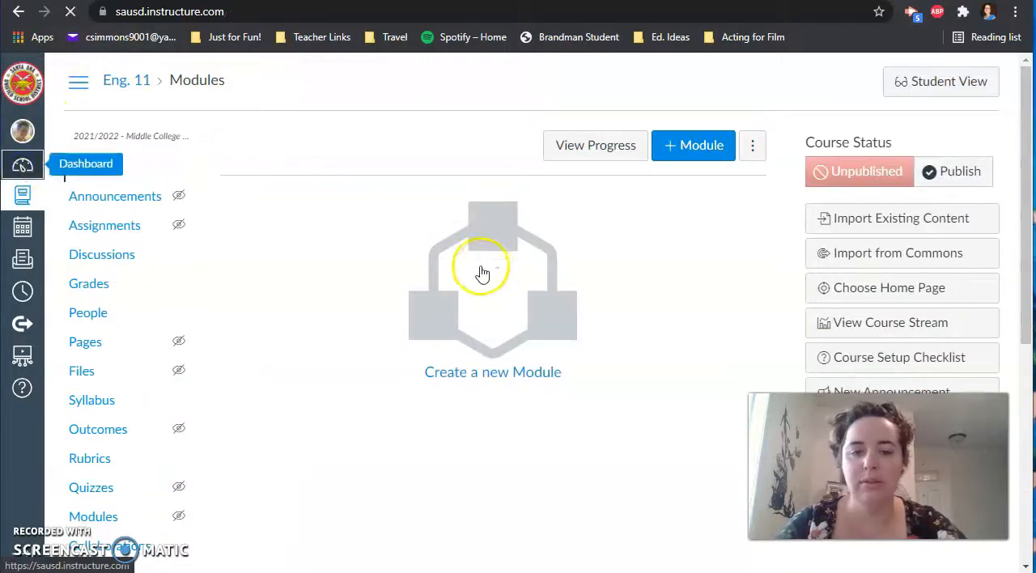
scroll(616, 363, "down", 5)
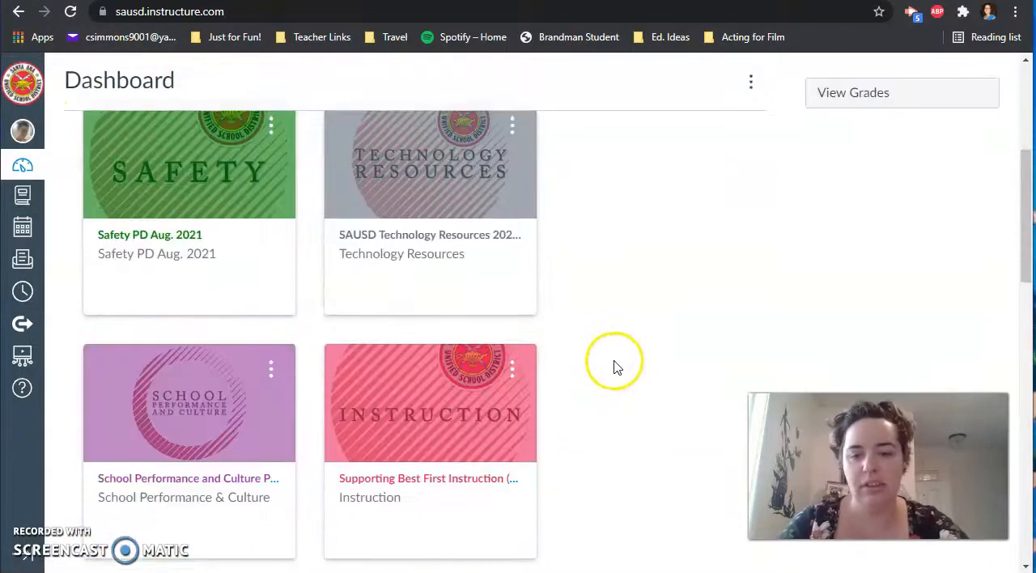
scroll(613, 366, "down", 5)
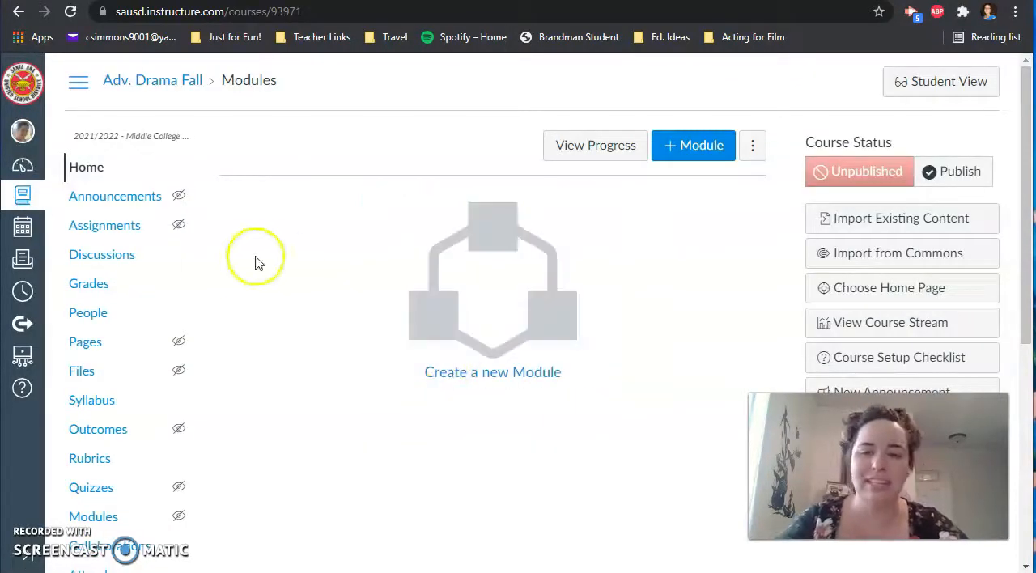
scroll(105, 357, "down", 5)
left_click(101, 553)
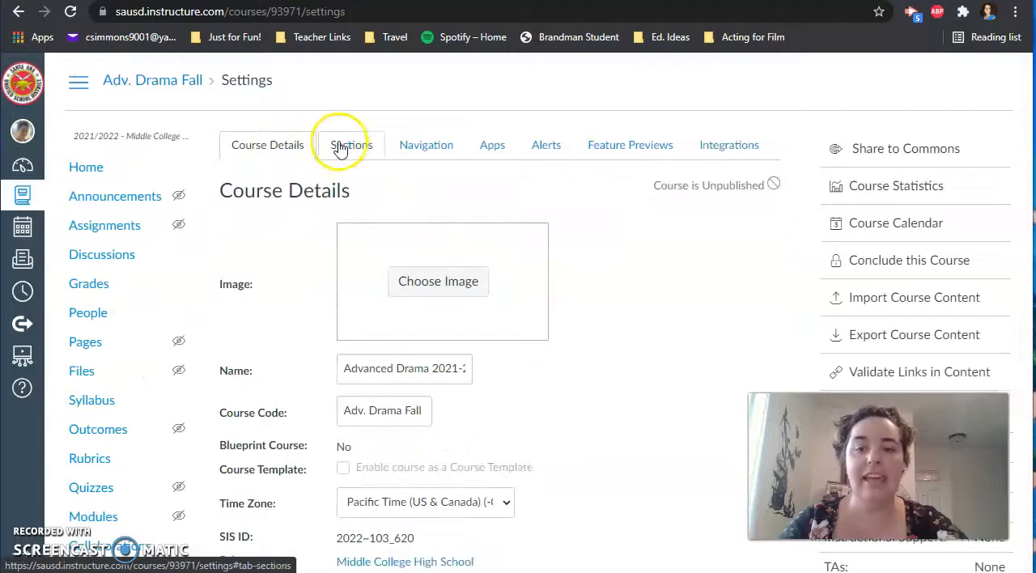
left_click(343, 148)
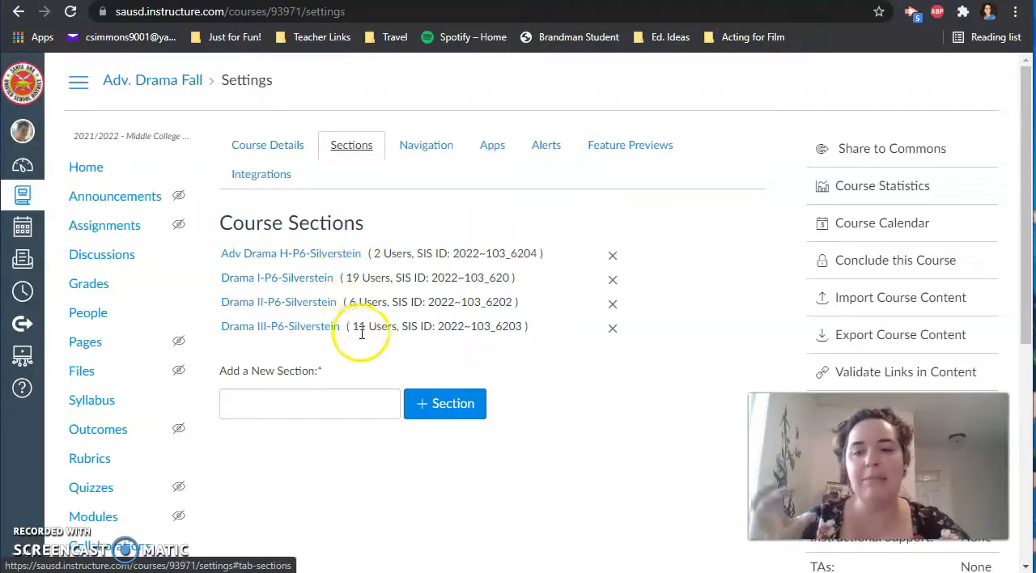
left_click(302, 11)
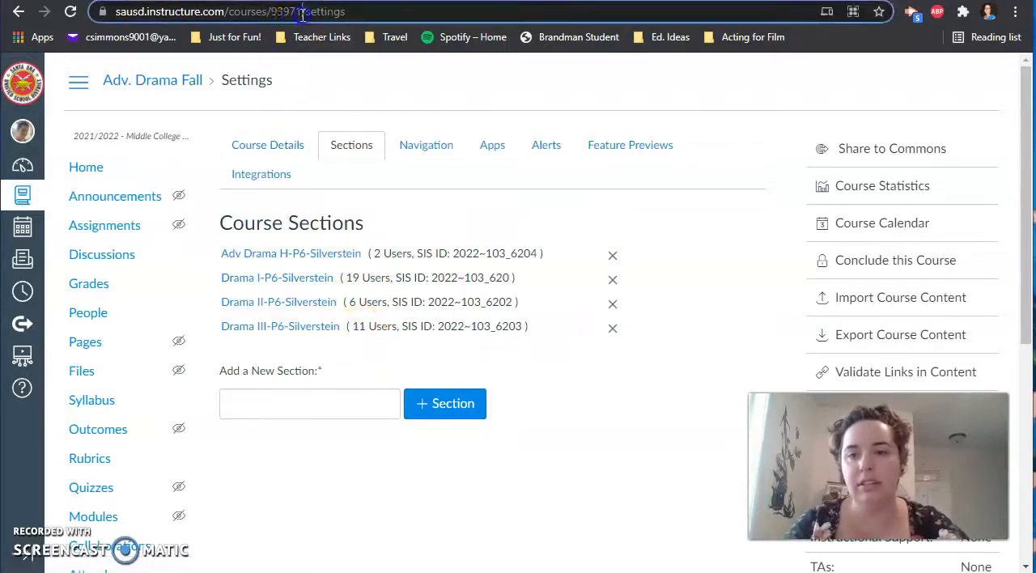
left_click_drag(278, 13, 272, 13)
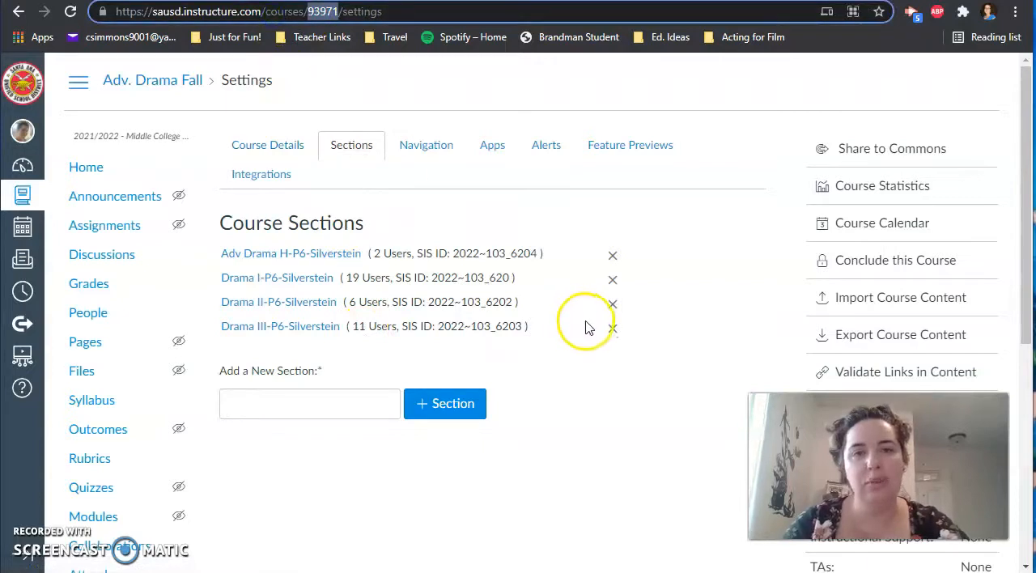